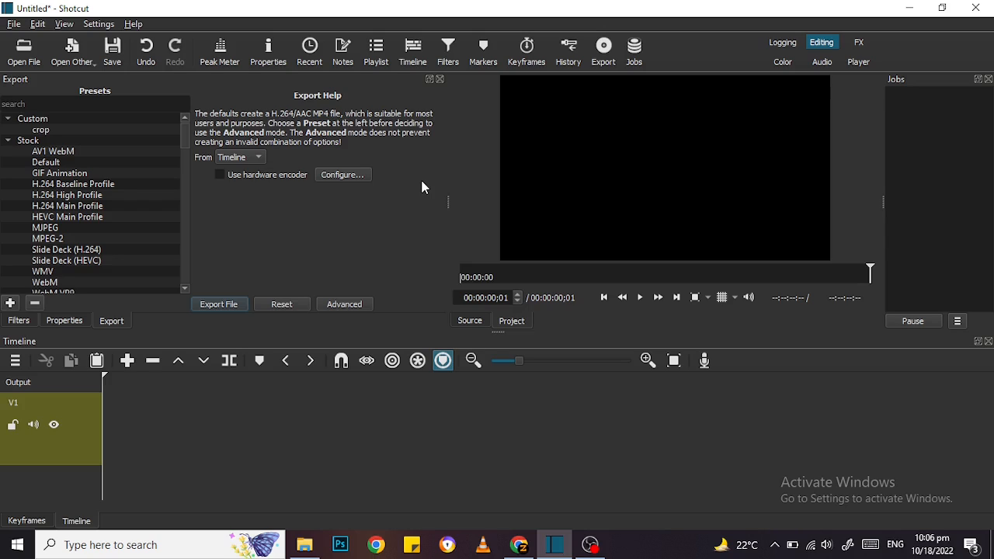
pyautogui.click(304, 545)
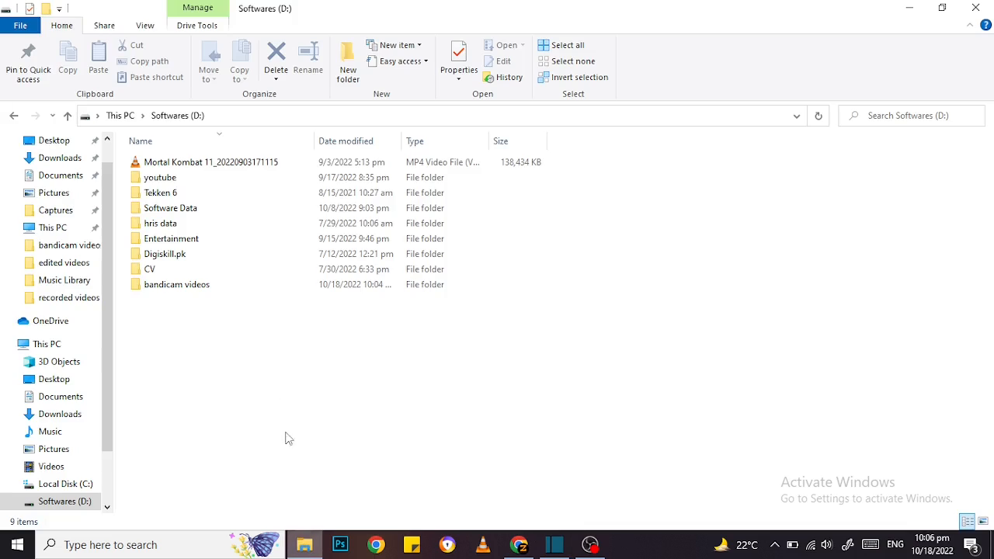
pyautogui.moveTo(215, 168); pyautogui.dragTo(587, 187)
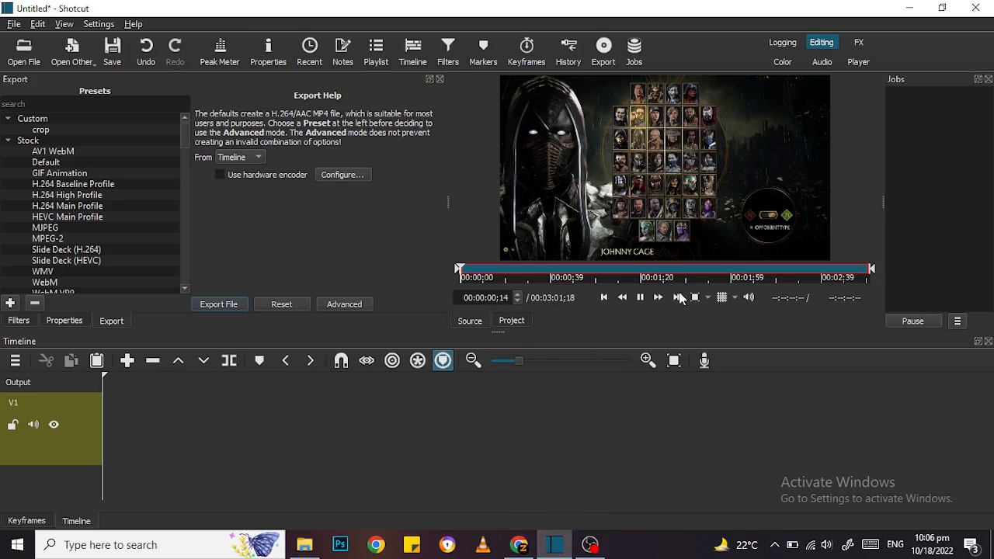
pyautogui.click(641, 302)
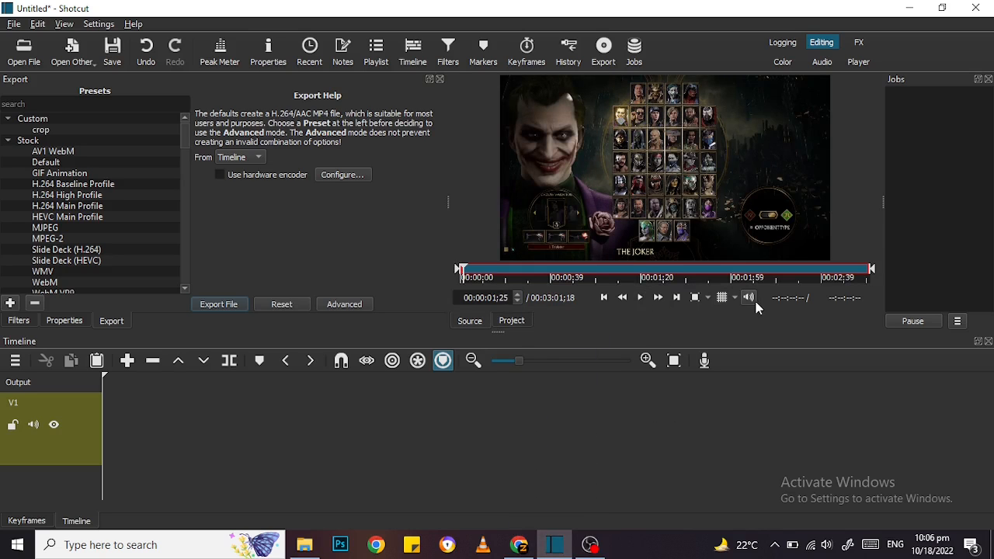
pyautogui.click(750, 301)
pyautogui.moveTo(757, 223)
pyautogui.mouseDown()
pyautogui.moveTo(759, 157)
pyautogui.moveTo(764, 220)
pyautogui.mouseUp()
pyautogui.moveTo(662, 168); pyautogui.dragTo(103, 409)
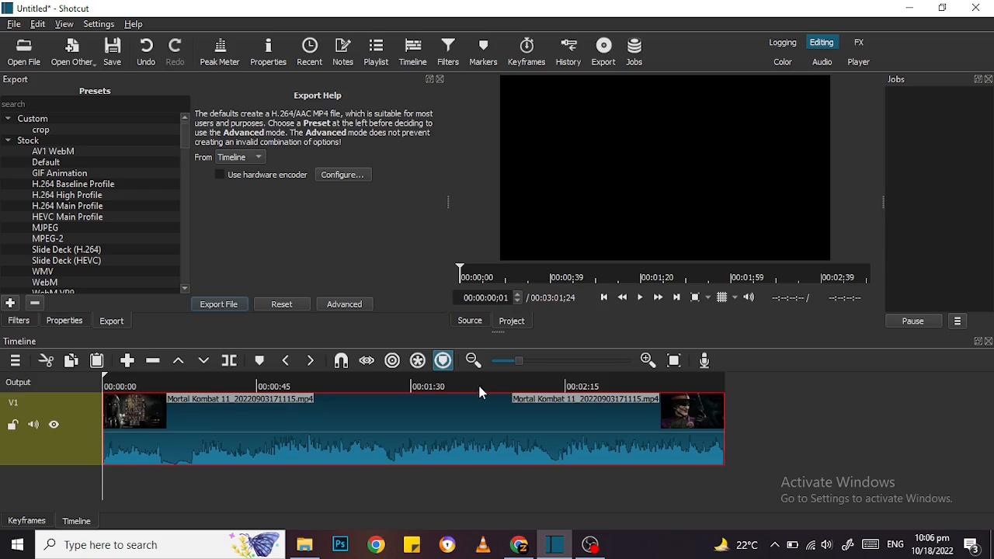
# Step: Split the V1 clip at 00:00:39;22 and cut out the part before the split
pyautogui.moveTo(504, 360)
pyautogui.mouseDown()
pyautogui.moveTo(538, 362)
pyautogui.moveTo(520, 360)
pyautogui.mouseUp()
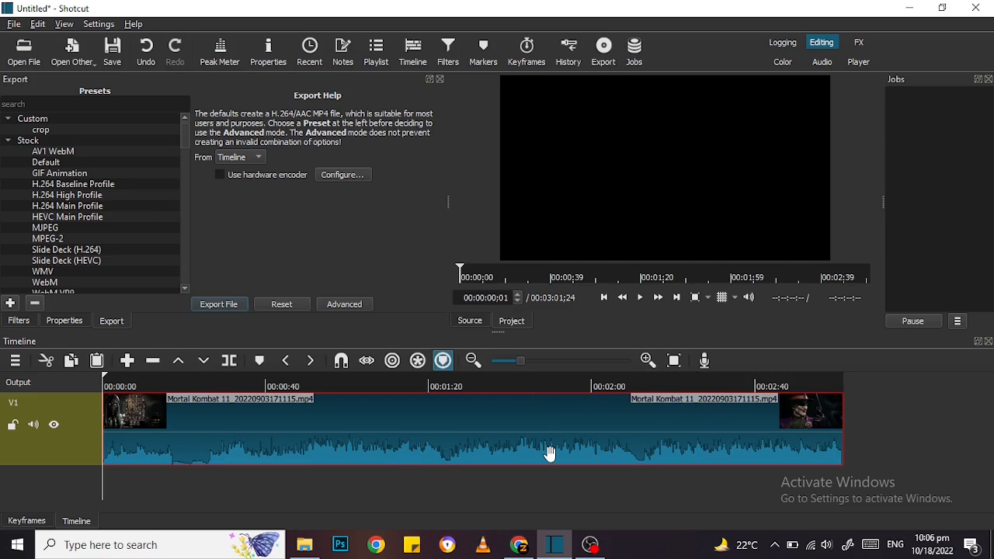
pyautogui.click(640, 297)
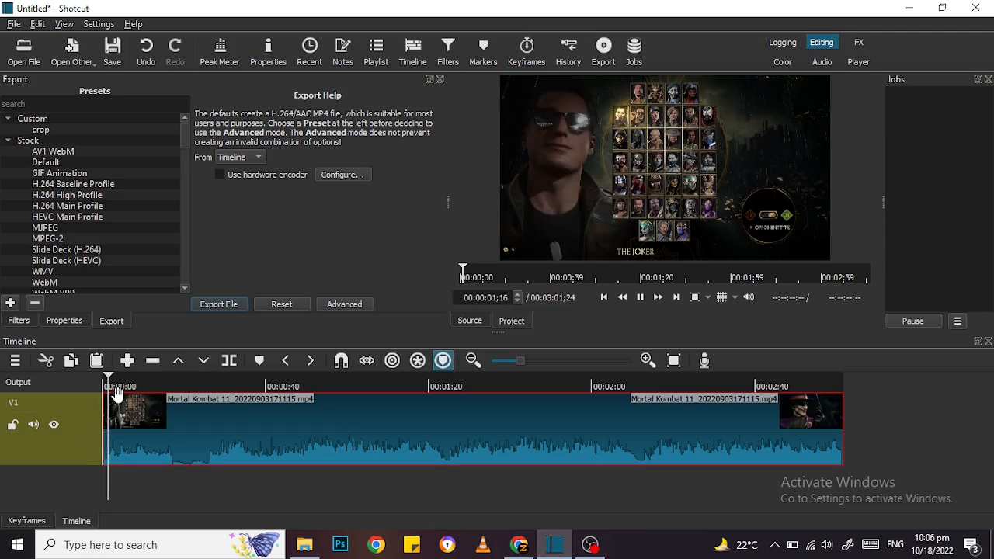
pyautogui.click(640, 302)
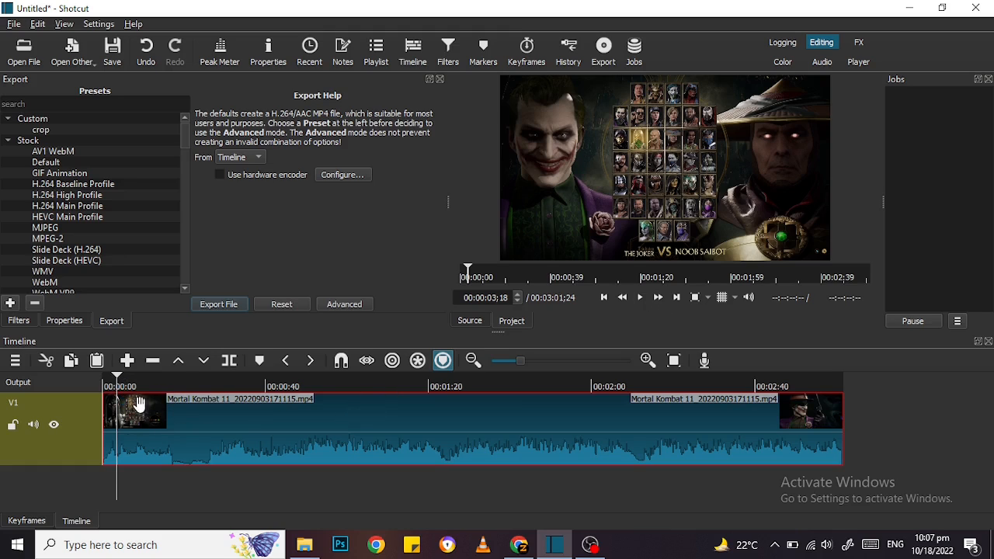
pyautogui.moveTo(117, 376); pyautogui.dragTo(267, 387)
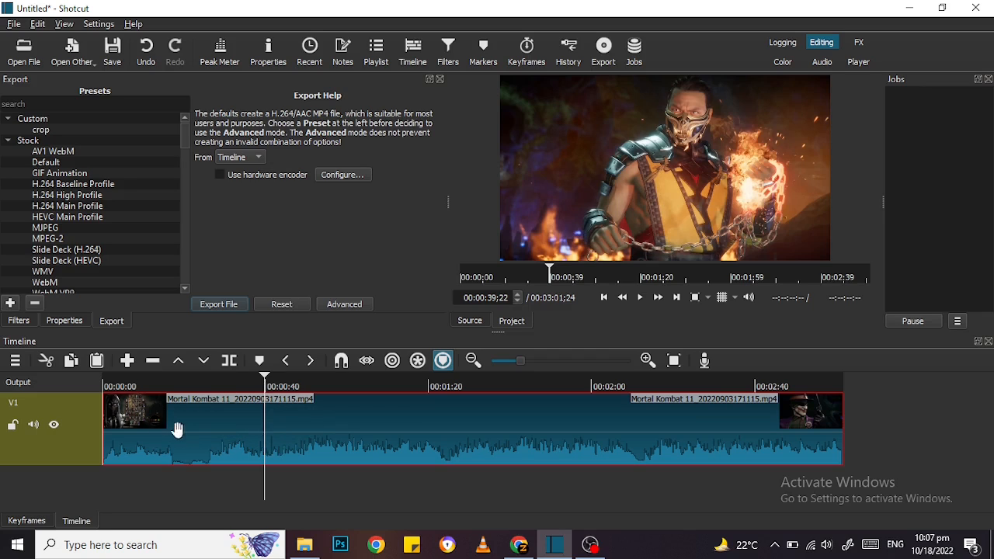
pyautogui.click(230, 365)
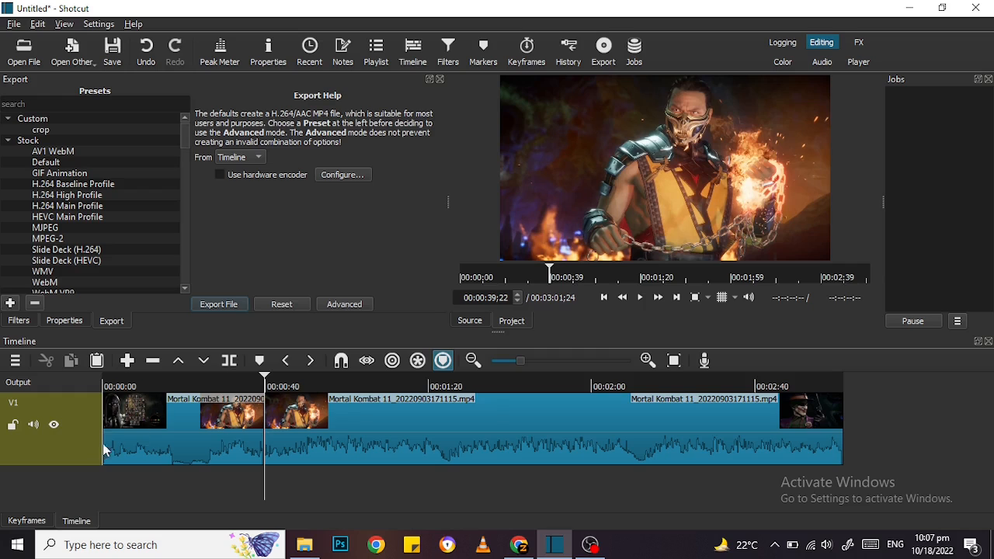
pyautogui.click(193, 416)
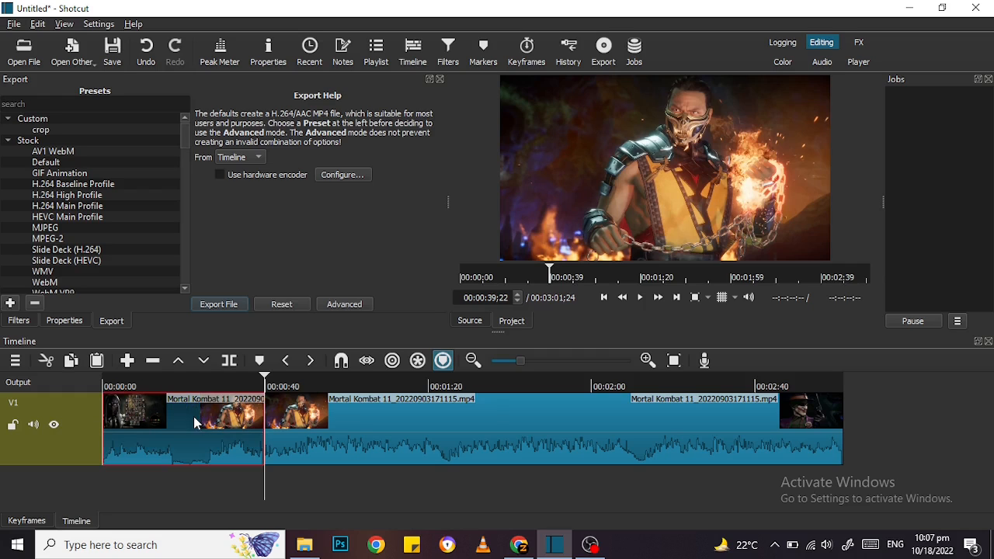
pyautogui.click(46, 360)
# Step: Split the V1 clip at 00:00:52;28 and 00:01:27;28 and cut out the section between the two splits
pyautogui.moveTo(319, 388); pyautogui.dragTo(302, 389)
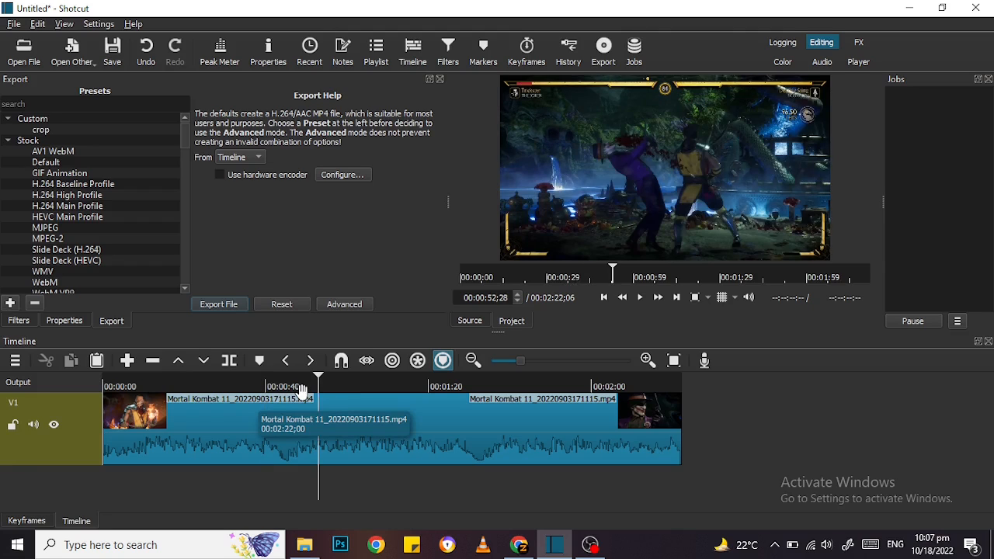
pyautogui.click(229, 360)
pyautogui.moveTo(323, 379); pyautogui.dragTo(462, 386)
pyautogui.click(229, 360)
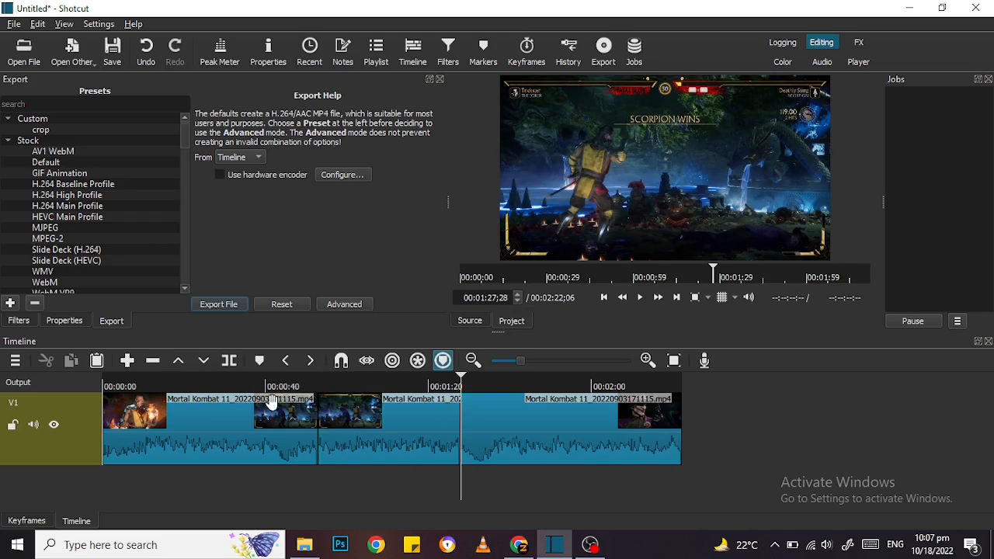
pyautogui.click(427, 439)
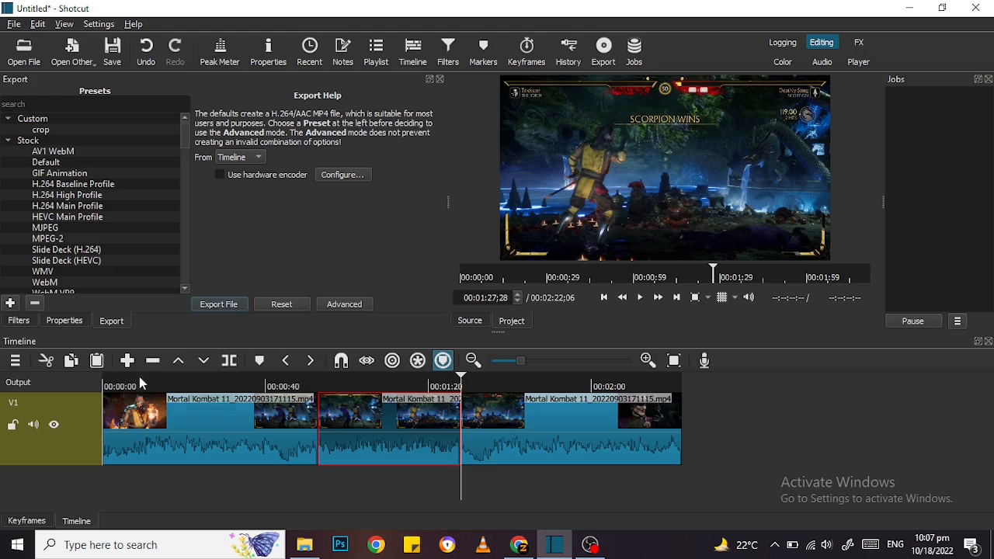
pyautogui.click(52, 360)
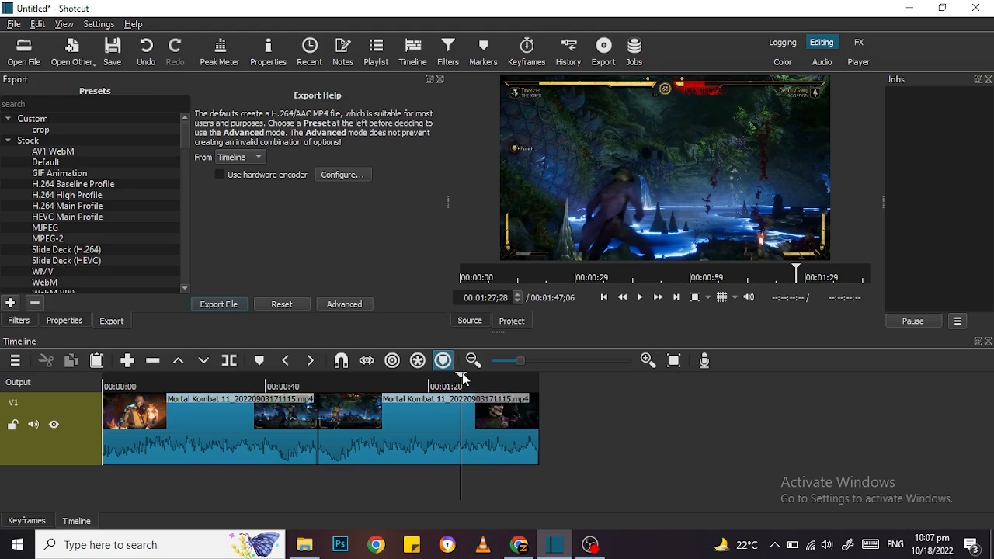
# Step: Split the last V1 clip at 00:01:38;14 and cut off the remainder after it
pyautogui.moveTo(462, 380); pyautogui.dragTo(504, 381)
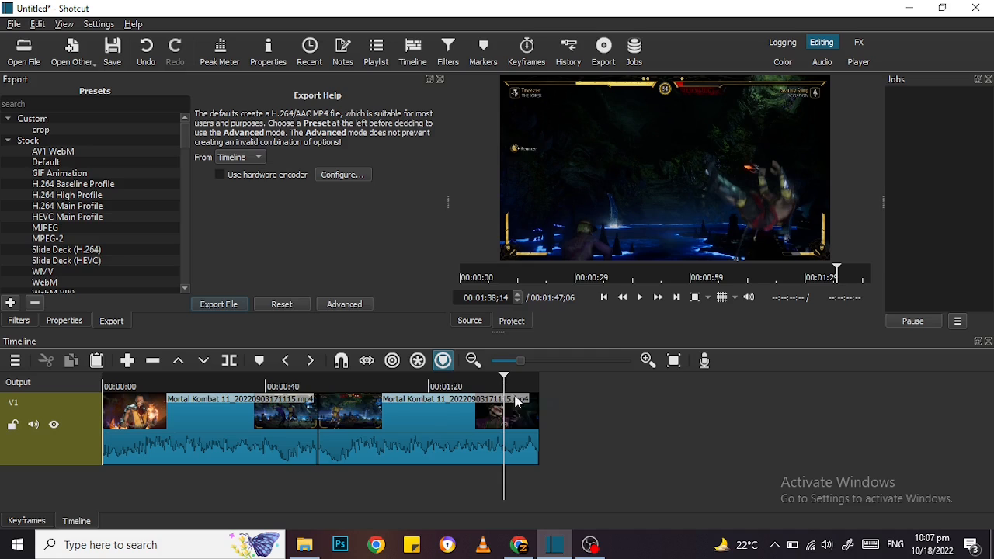
pyautogui.click(233, 368)
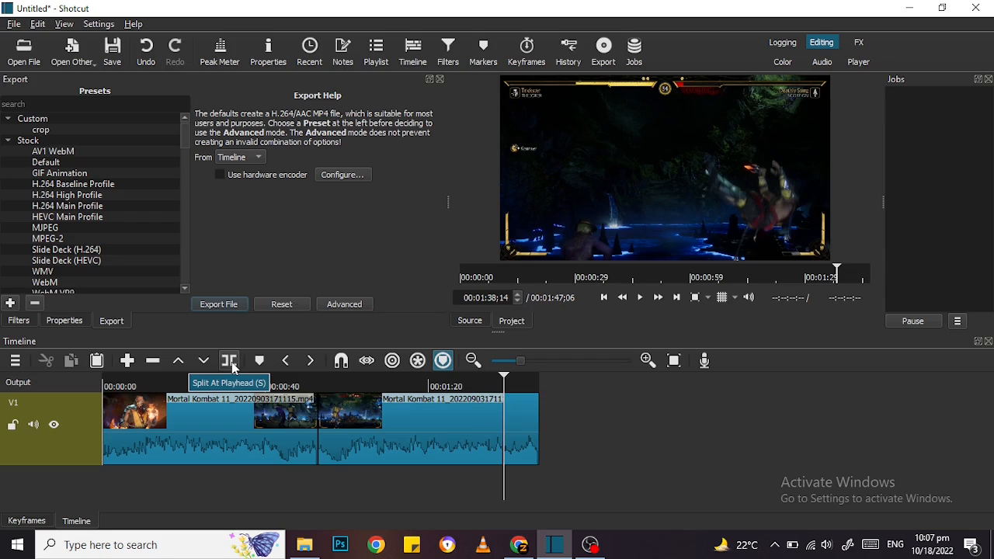
pyautogui.click(525, 422)
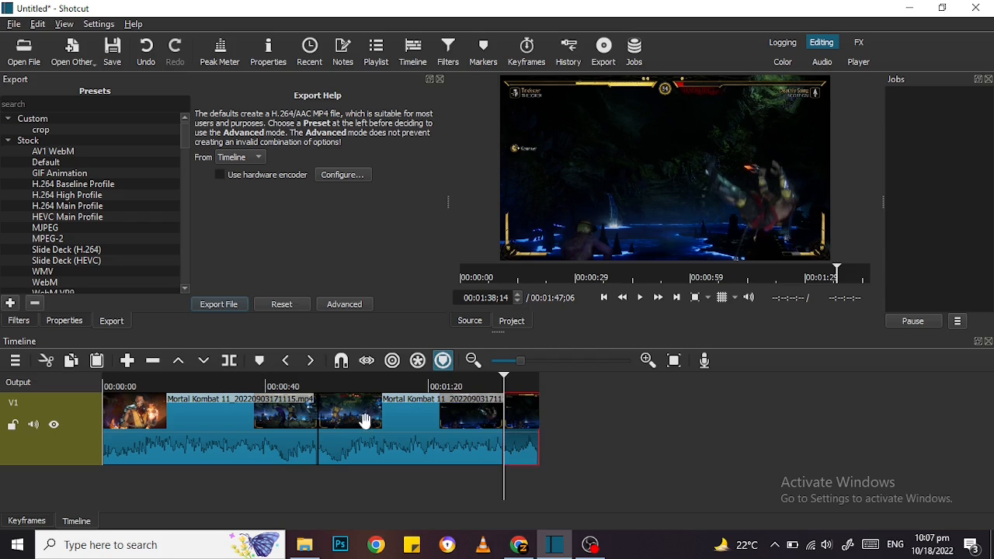
pyautogui.click(46, 360)
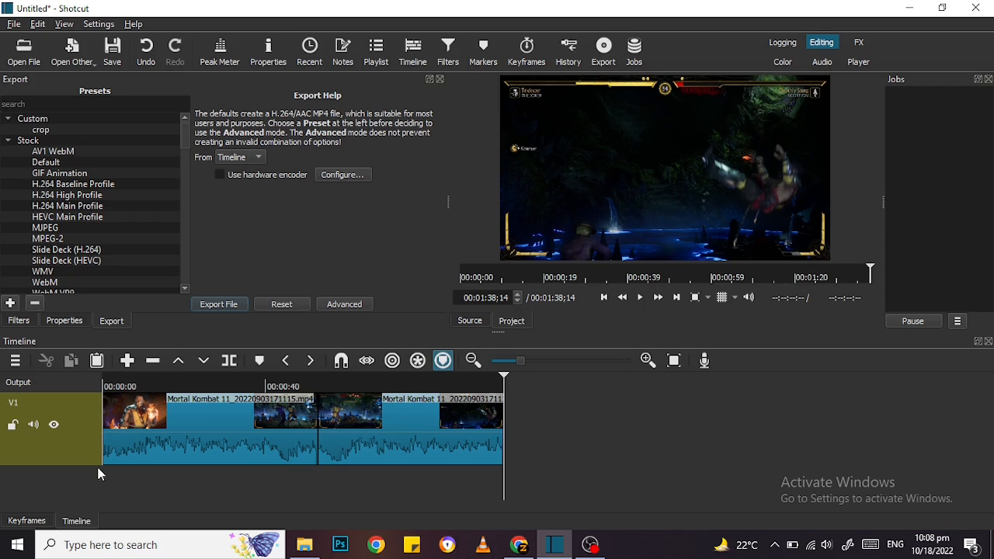
# Step: Add an audio track to the timeline below V1
pyautogui.rightClick(42, 485)
pyautogui.moveTo(112, 413)
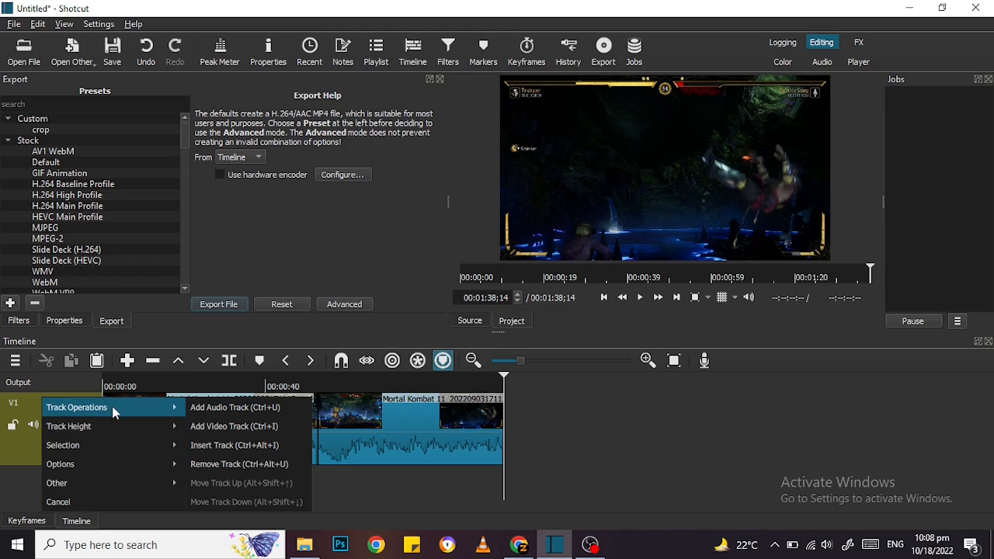
pyautogui.click(240, 411)
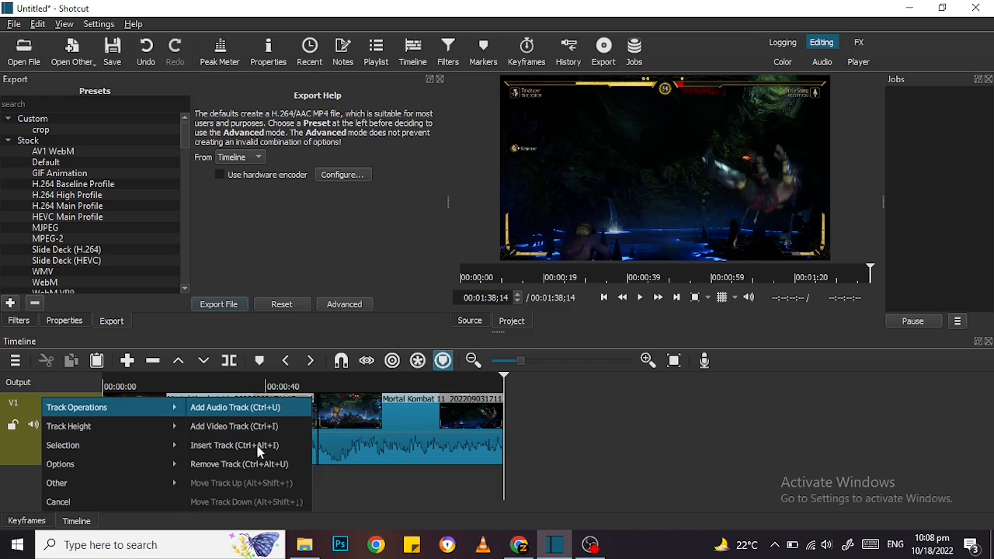
pyautogui.scroll(-1, 988, 423)
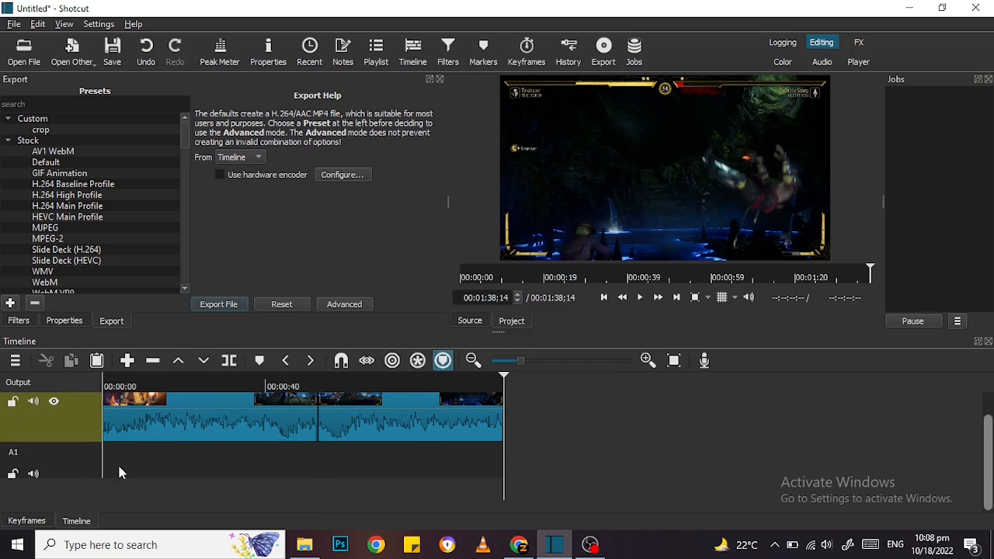
# Step: Load the Bella Bella Beat song from the Music Library folder inside youtube on D: and place it at the start of track A1
pyautogui.click(304, 544)
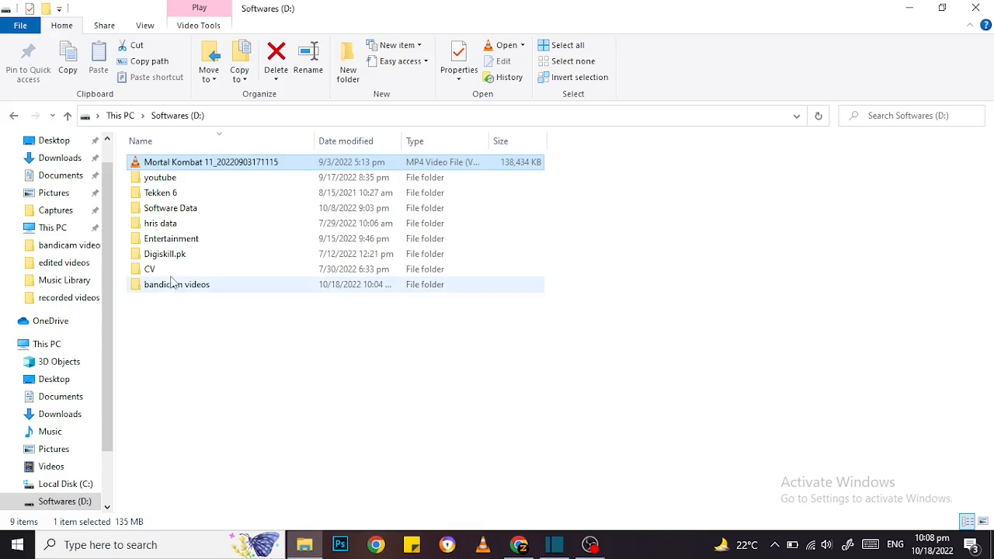
pyautogui.click(163, 180)
pyautogui.doubleClick(163, 180)
pyautogui.doubleClick(244, 160)
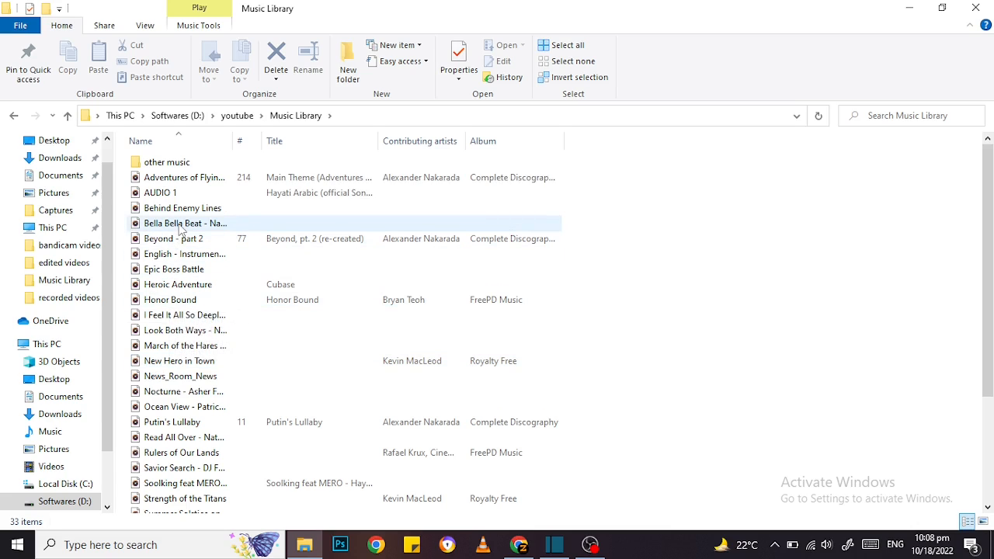
pyautogui.moveTo(190, 225); pyautogui.dragTo(628, 243)
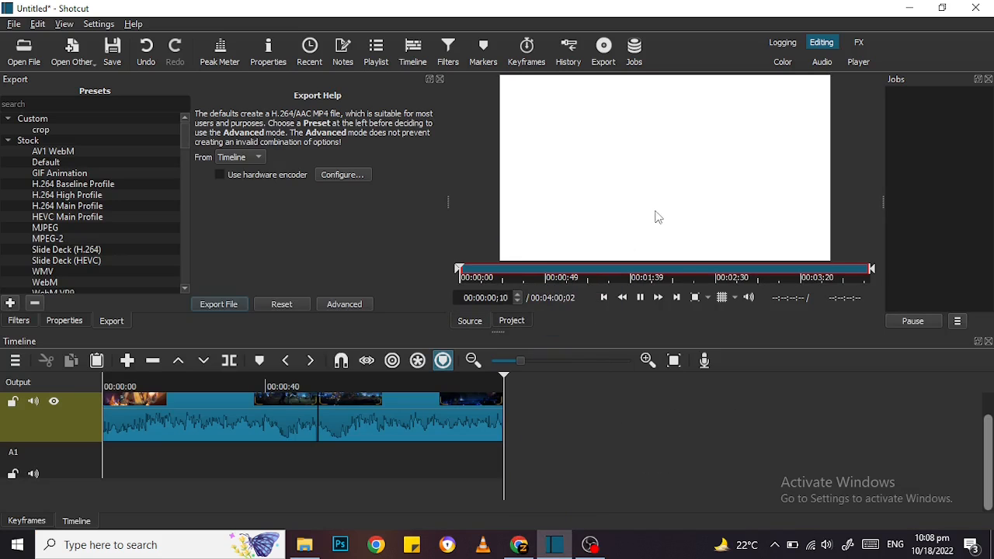
pyautogui.click(639, 297)
pyautogui.moveTo(664, 171); pyautogui.dragTo(102, 444)
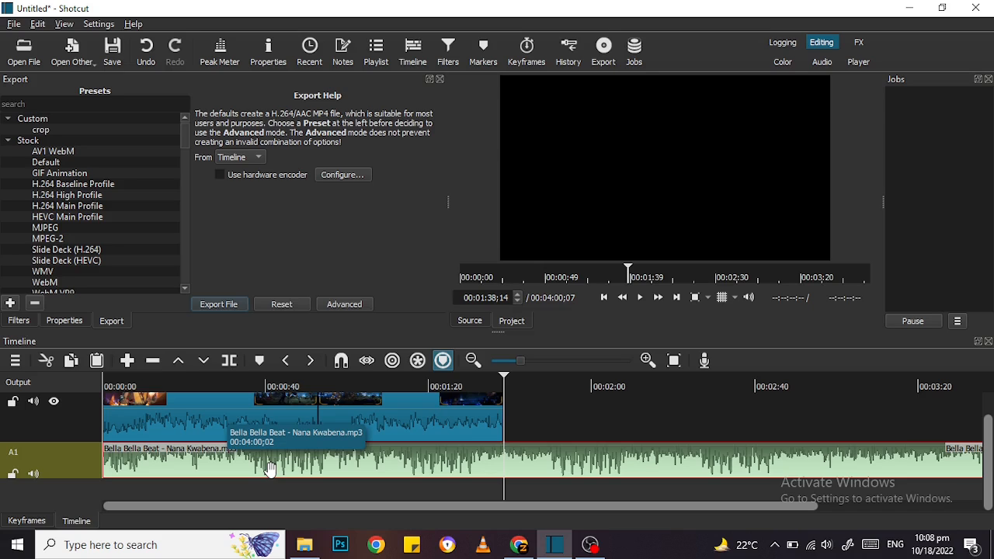
# Step: Split the song on A1 at 00:01:37;28, near the end of the video, and cut off the remainder
pyautogui.click(470, 384)
pyautogui.click(411, 383)
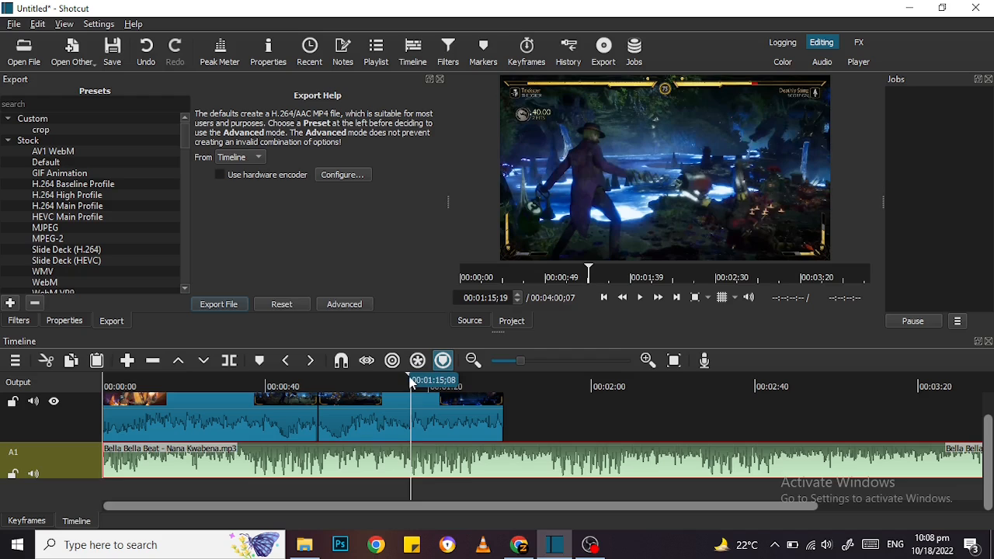
pyautogui.click(502, 386)
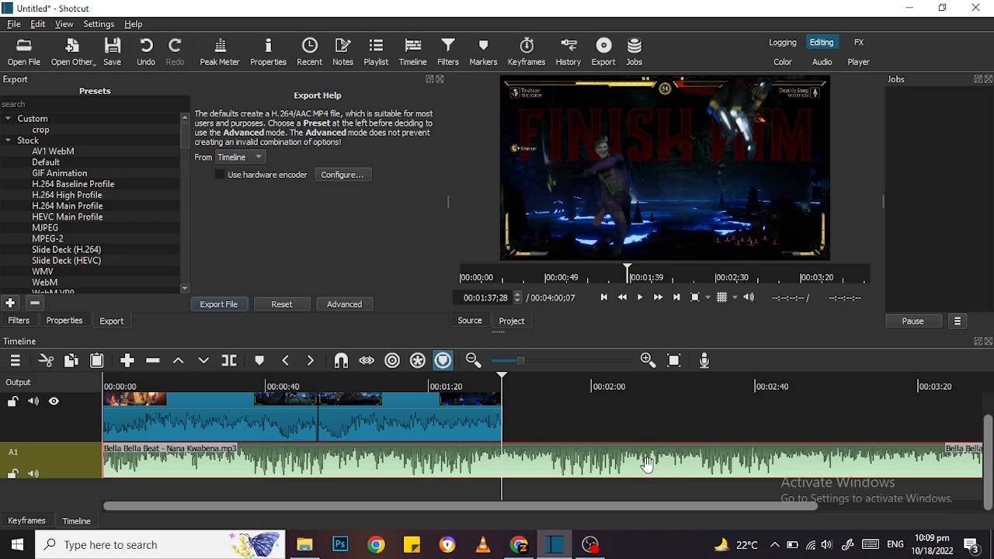
pyautogui.click(229, 360)
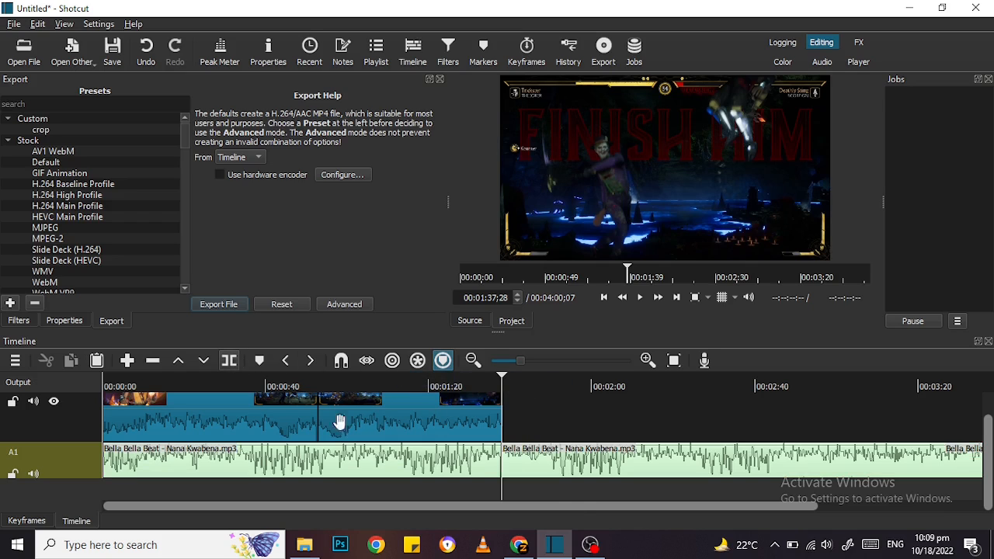
pyautogui.click(565, 464)
pyautogui.click(46, 360)
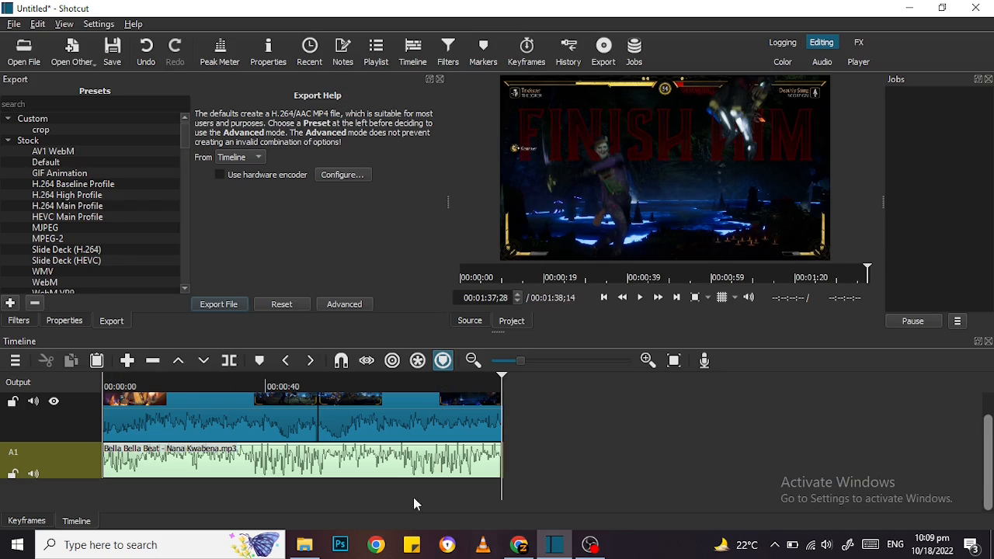
# Step: Preview the edit from near its beginning and mute track V1 to hear only the music
pyautogui.moveTo(503, 378); pyautogui.dragTo(88, 367)
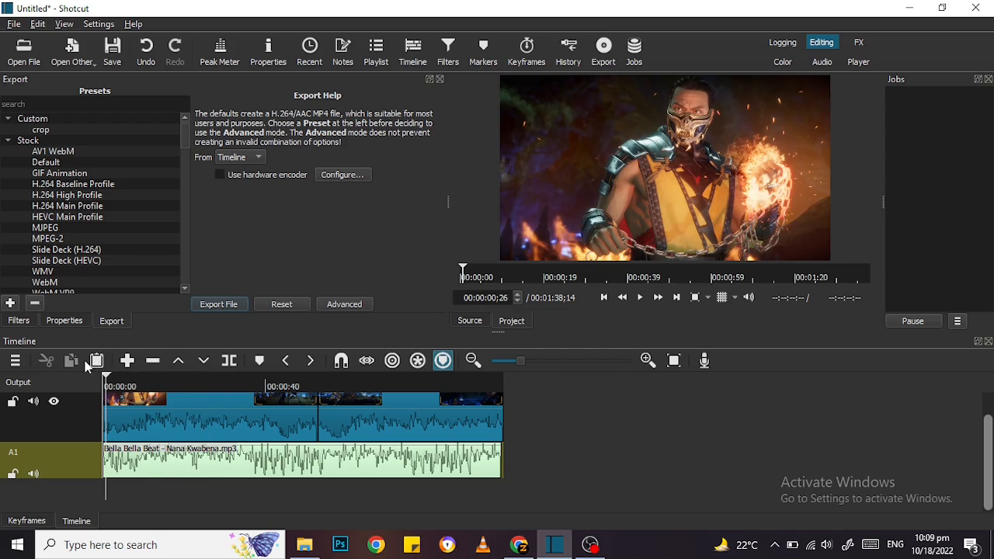
pyautogui.click(640, 299)
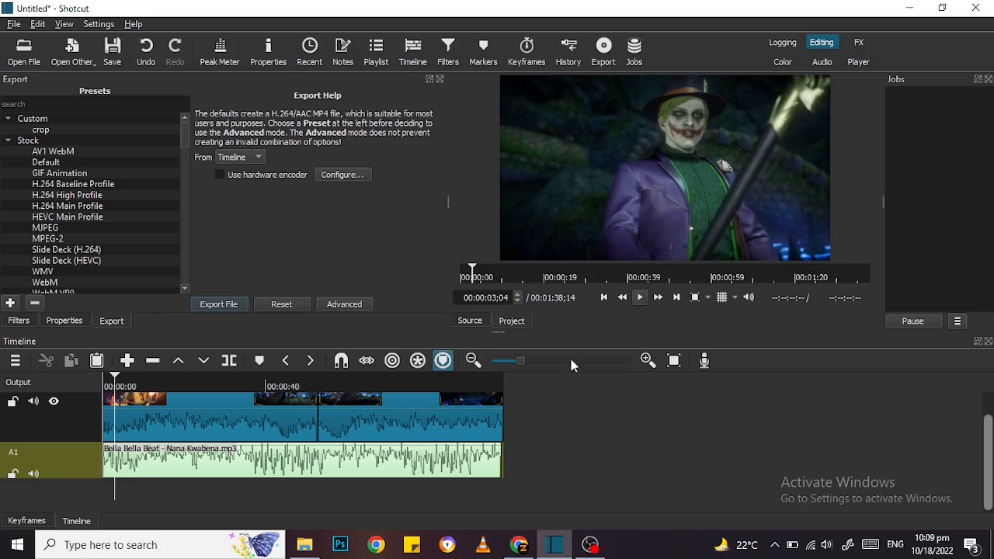
pyautogui.press('space')
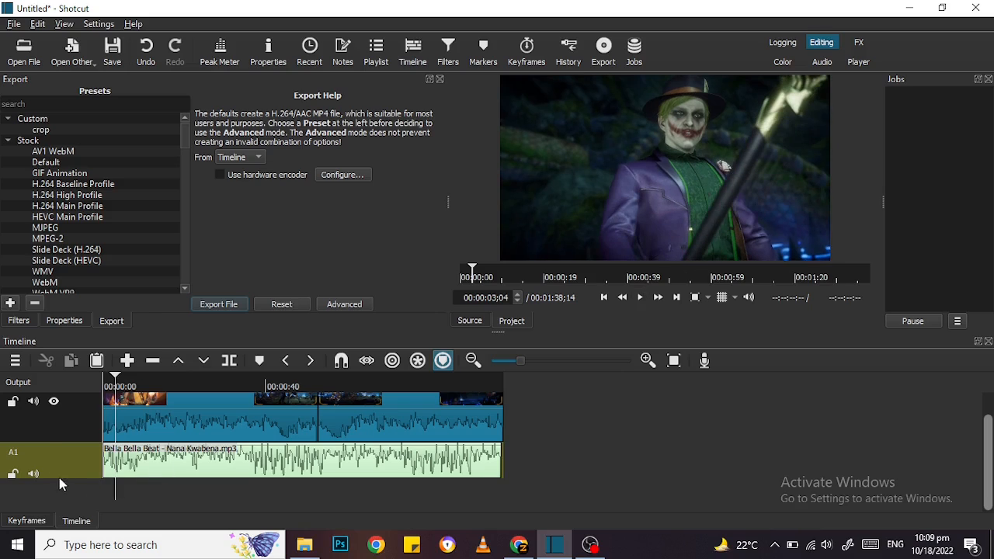
pyautogui.click(34, 402)
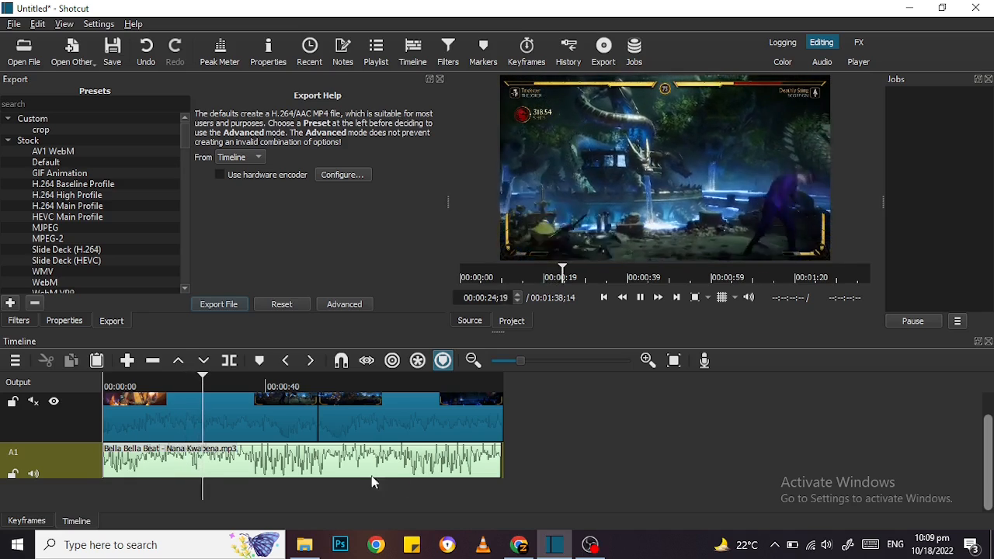
pyautogui.click(640, 298)
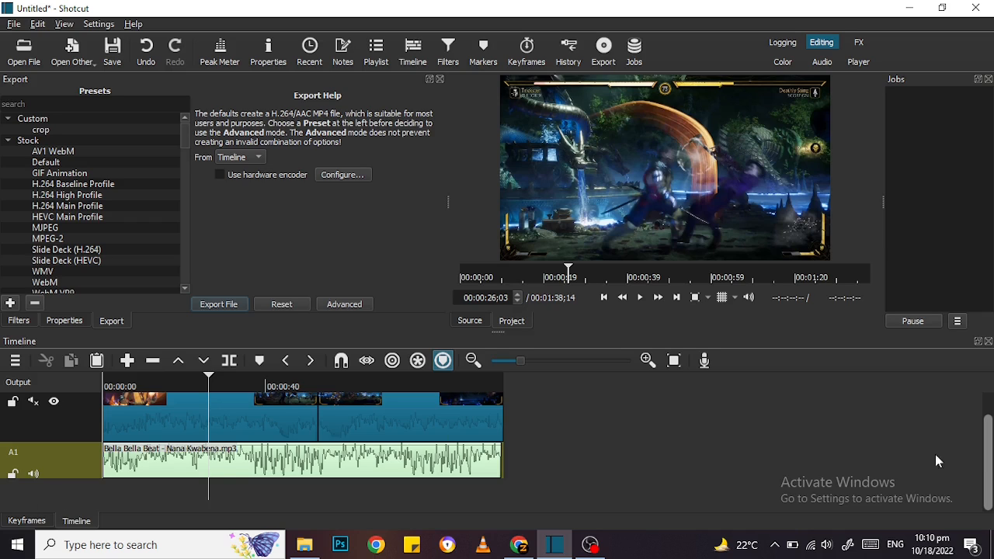
# Step: Add a second video track to the timeline above V1
pyautogui.rightClick(43, 492)
pyautogui.moveTo(82, 409)
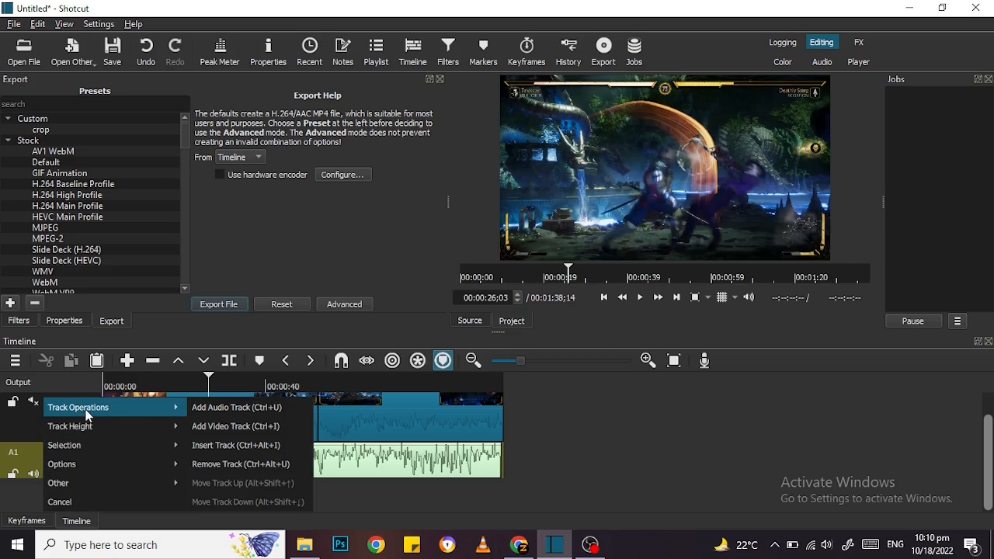
pyautogui.click(251, 428)
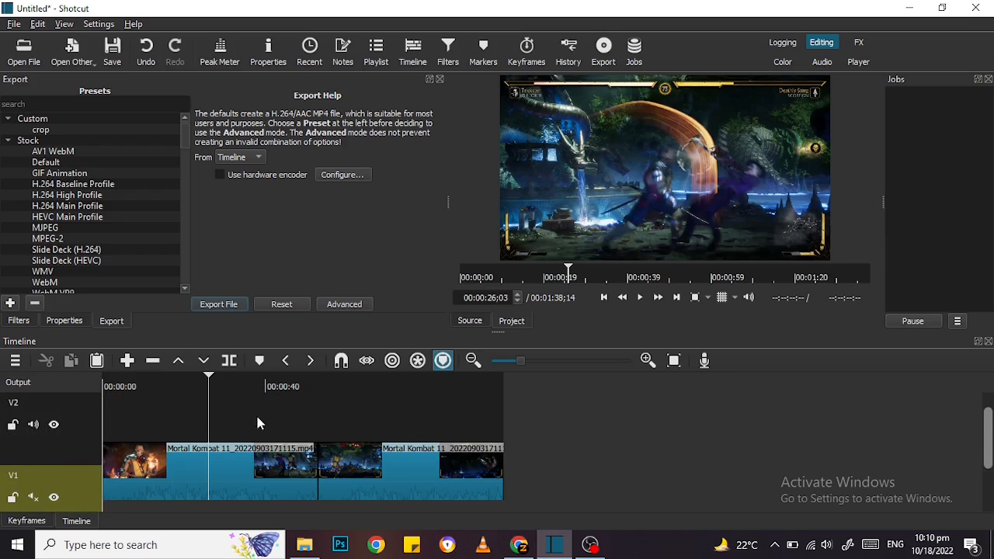
pyautogui.moveTo(990, 439)
pyautogui.mouseDown()
pyautogui.moveTo(990, 465)
pyautogui.moveTo(990, 429)
pyautogui.mouseUp()
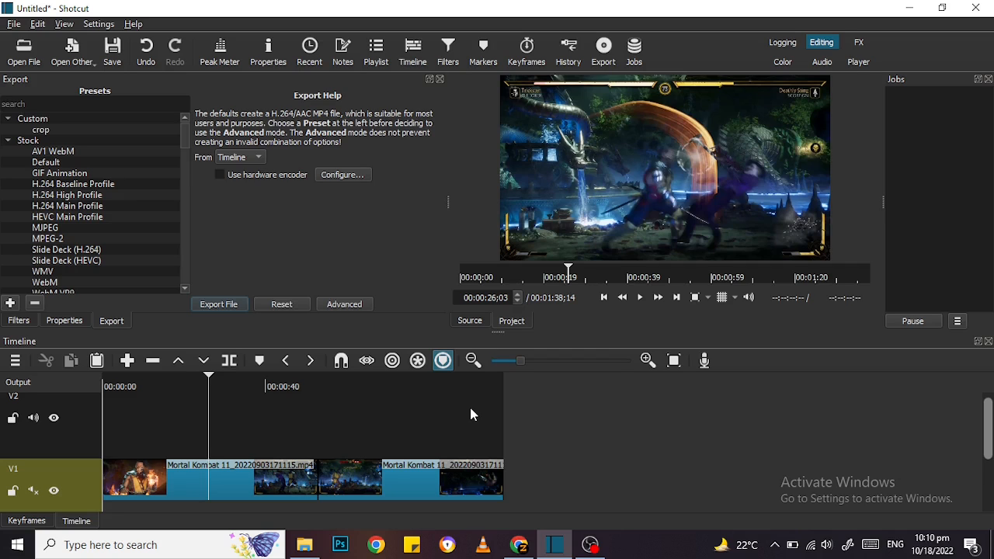
# Step: Load the sub icon image from the Downloads folder, place it near the end of track V2, and preview the closing part
pyautogui.click(303, 545)
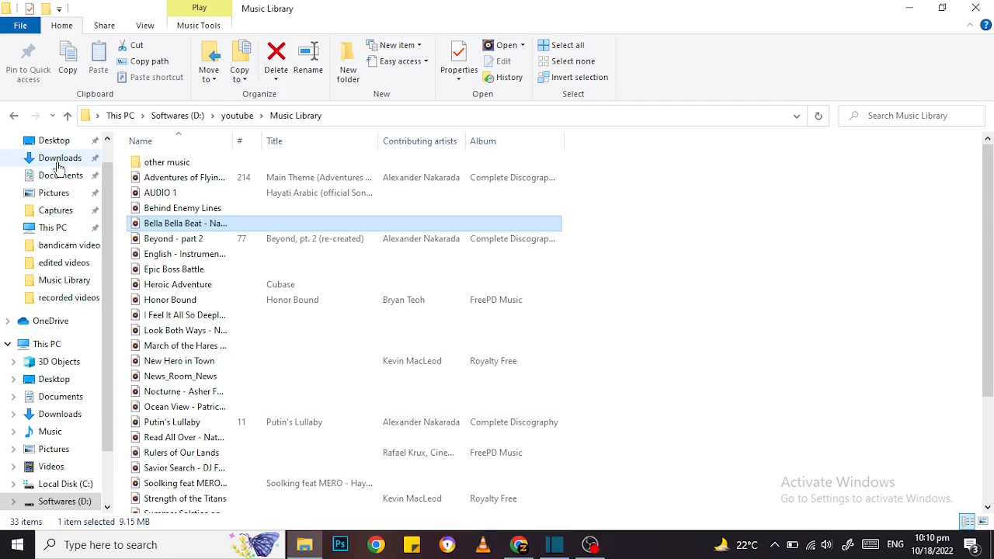
pyautogui.click(48, 158)
pyautogui.scroll(-8, 198, 295)
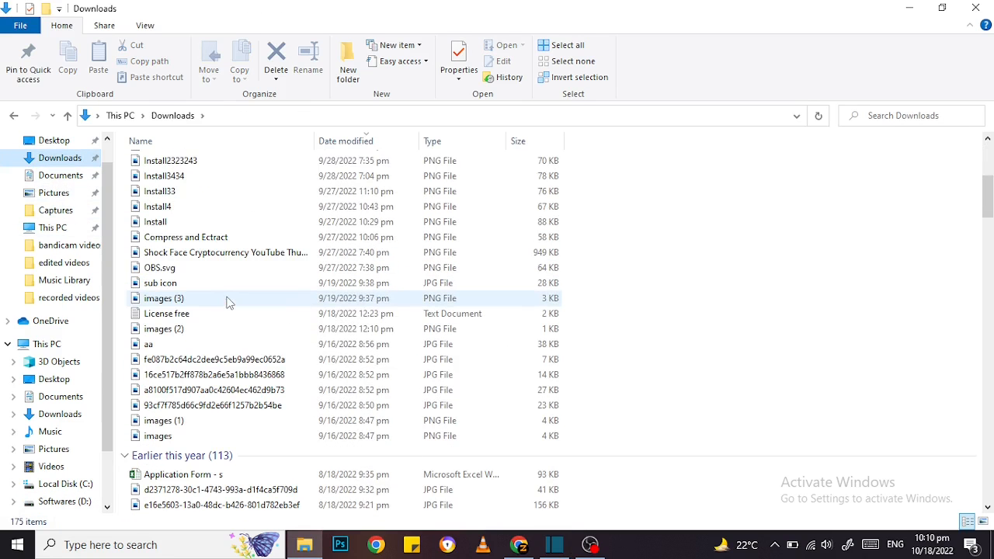
pyautogui.moveTo(159, 282); pyautogui.dragTo(647, 225)
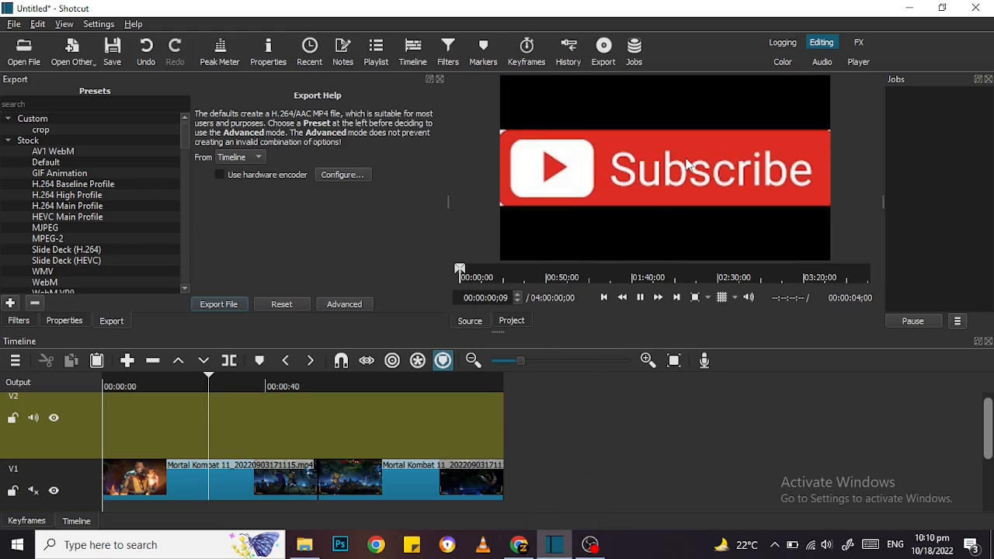
pyautogui.moveTo(676, 172); pyautogui.dragTo(506, 431)
pyautogui.click(472, 383)
pyautogui.click(639, 298)
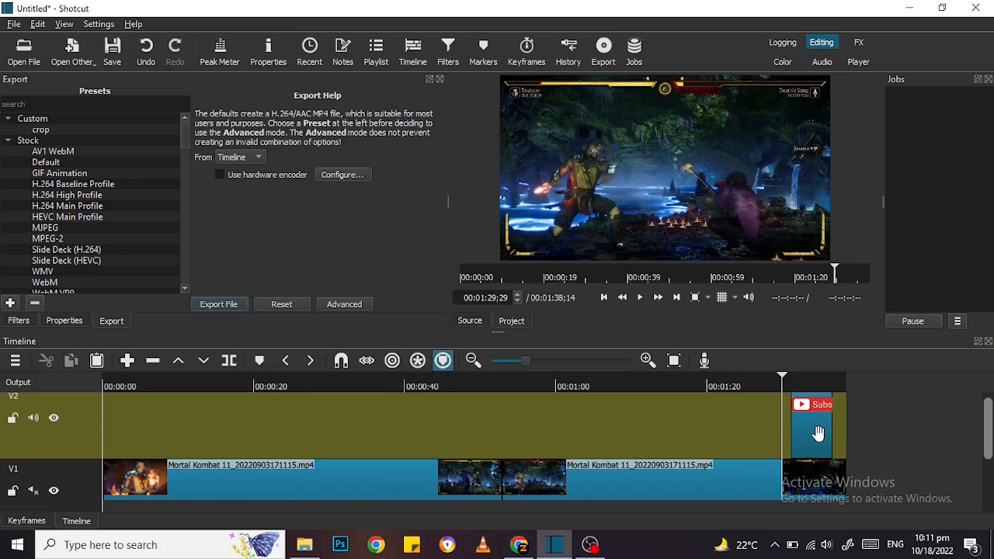
# Step: Move the Subscribe image on V2 to start at about 00:01:22 and stretch its end to about 00:01:39, at the video's end
pyautogui.moveTo(808, 432); pyautogui.dragTo(680, 430)
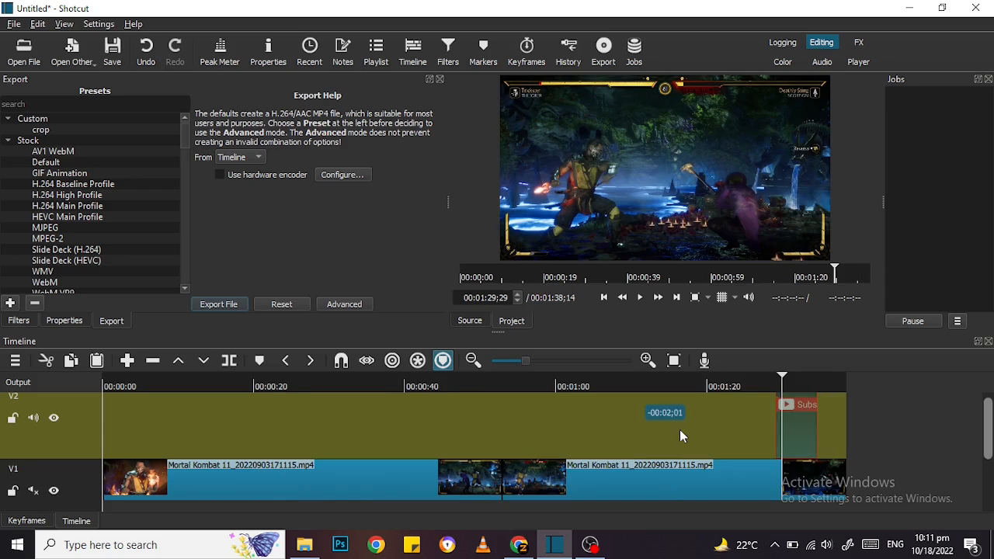
pyautogui.moveTo(776, 423)
pyautogui.mouseDown()
pyautogui.moveTo(656, 418)
pyautogui.moveTo(764, 427)
pyautogui.mouseUp()
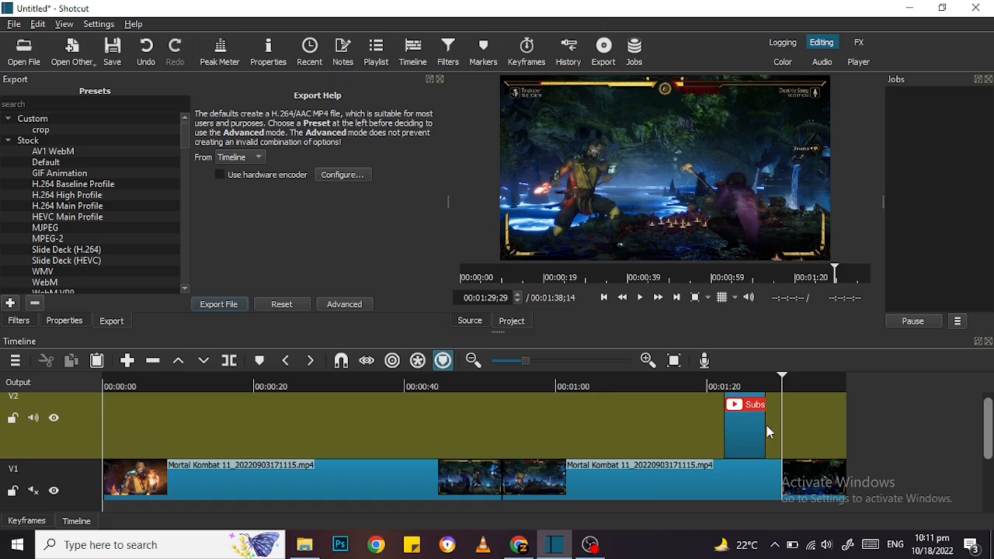
pyautogui.moveTo(769, 432); pyautogui.dragTo(856, 421)
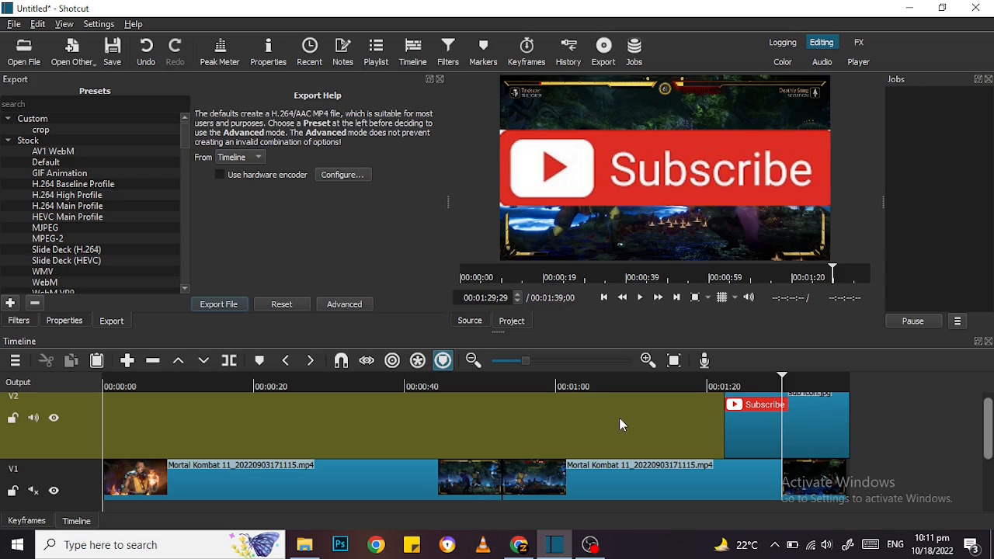